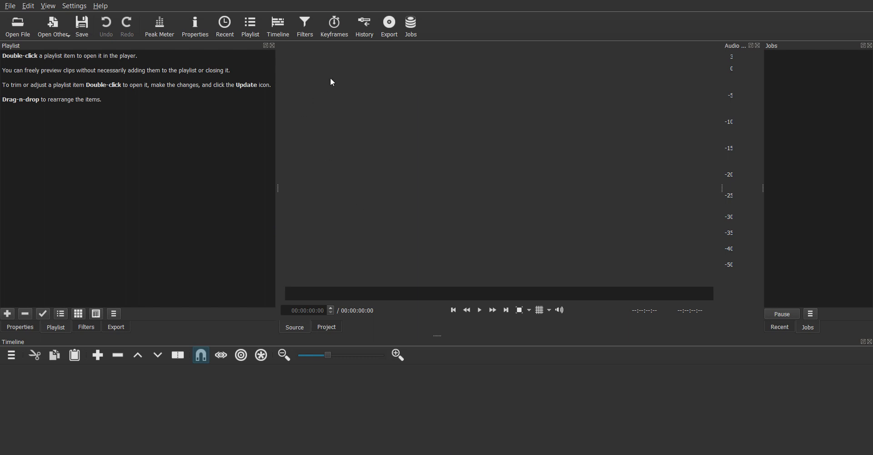
Drag videoplayback.mp4 from File Explorer into the Shotcut playlist.
{"action": "left_click", "coordinate": [10, 6]}
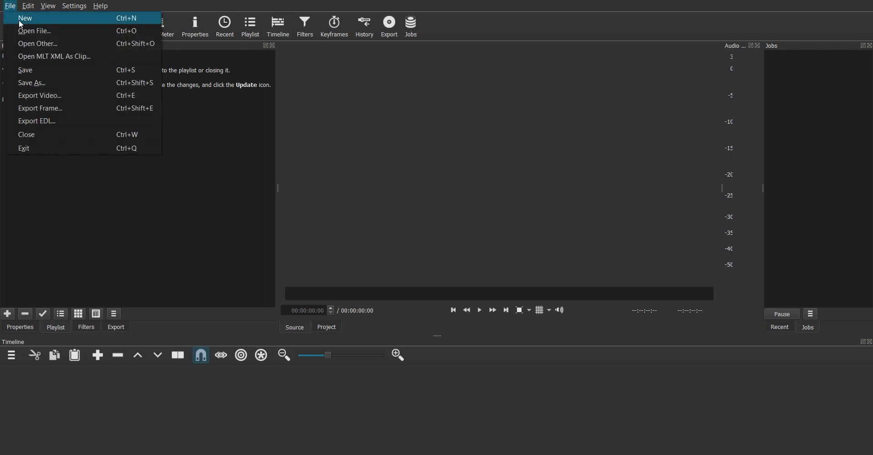
{"action": "left_click", "coordinate": [226, 126]}
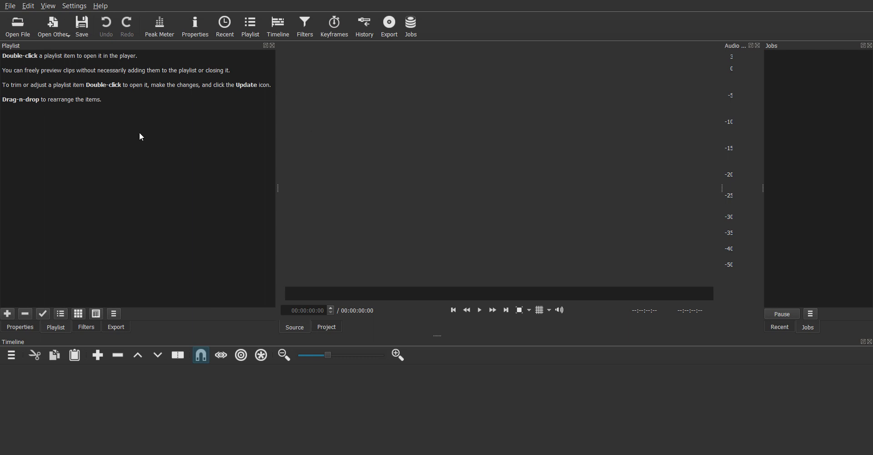
{"action": "key", "text": "alt+Tab"}
{"action": "key", "text": "alt+Tab"}
{"action": "key", "text": "Escape"}
{"action": "key", "text": "alt+Tab"}
{"action": "left_click_drag", "start_coordinate": [369, 78], "coordinate": [126, 163]}
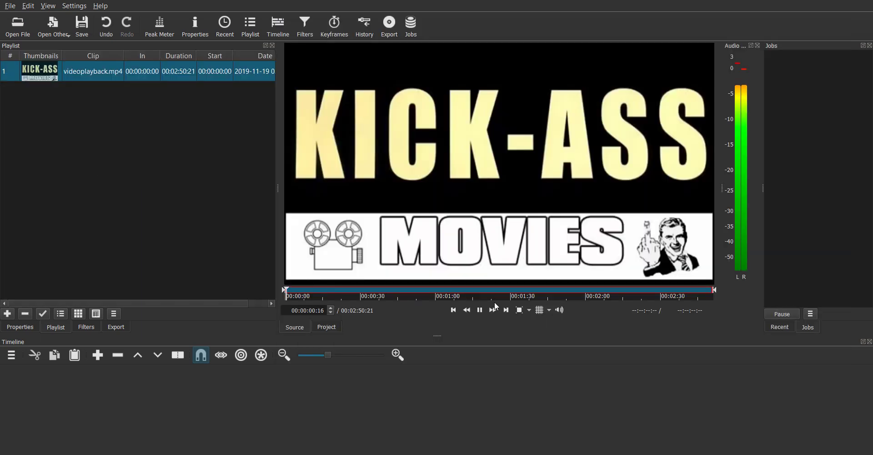
Stop the preview and scrub it to about 1:24.
{"action": "left_click", "coordinate": [483, 313]}
{"action": "left_click", "coordinate": [481, 291]}
{"action": "left_click", "coordinate": [497, 290]}
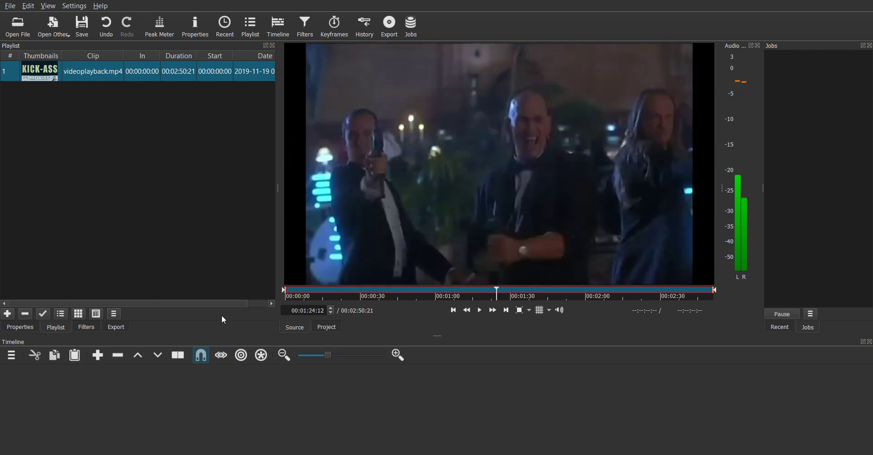
Add a video track, drop videoplayback.mp4 onto V1, and remove the leading gap.
{"action": "left_click_drag", "start_coordinate": [438, 327], "coordinate": [438, 278]}
{"action": "right_click", "coordinate": [163, 338]}
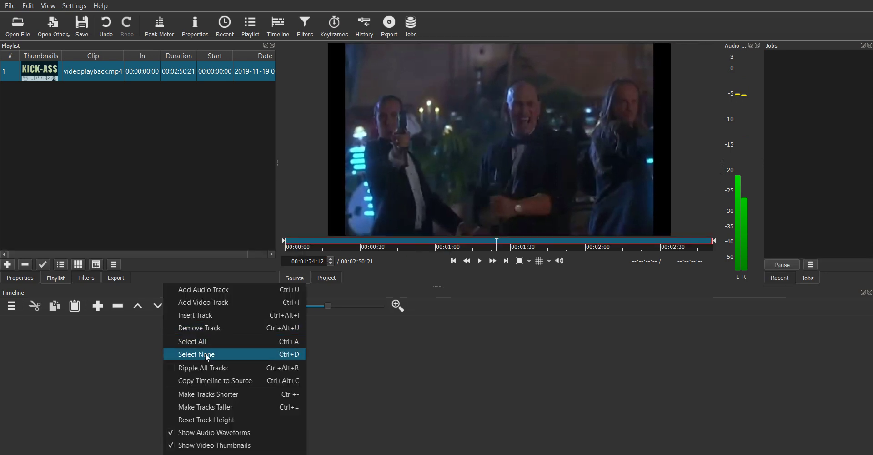
{"action": "left_click", "coordinate": [209, 303]}
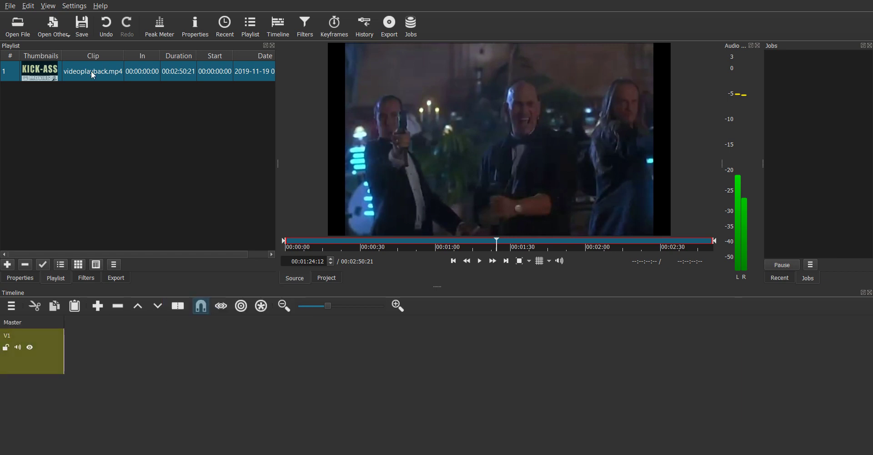
{"action": "left_click_drag", "start_coordinate": [90, 72], "coordinate": [268, 348]}
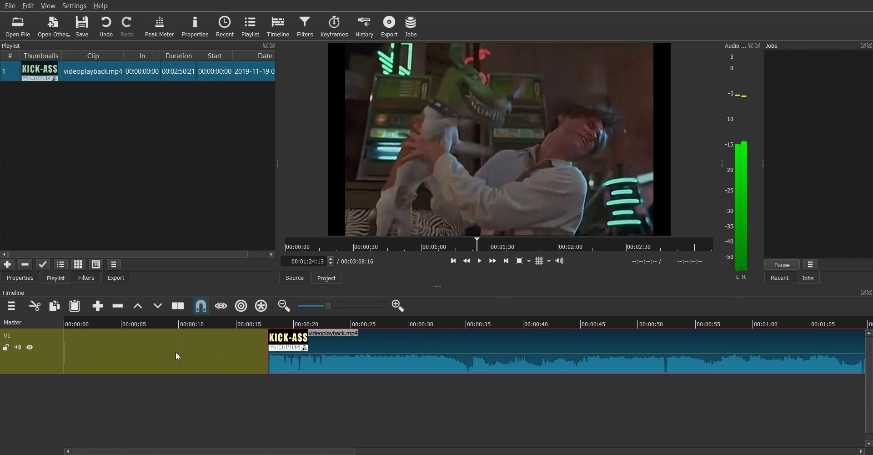
{"action": "right_click", "coordinate": [176, 351]}
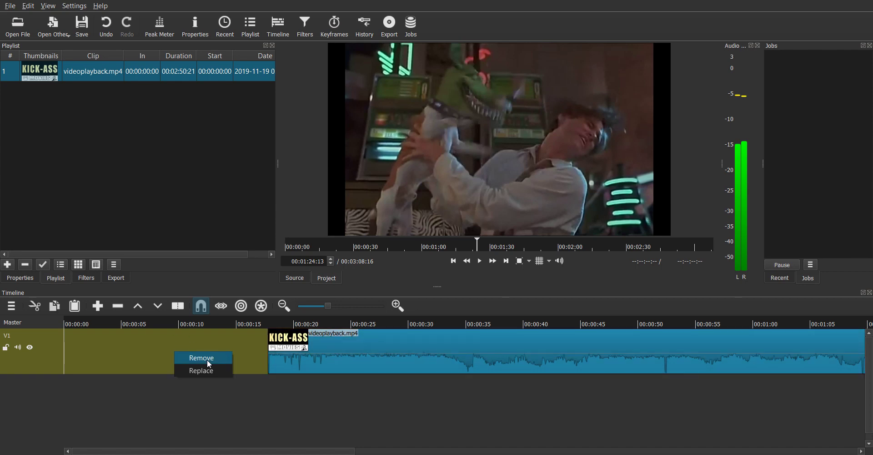
{"action": "left_click", "coordinate": [206, 358]}
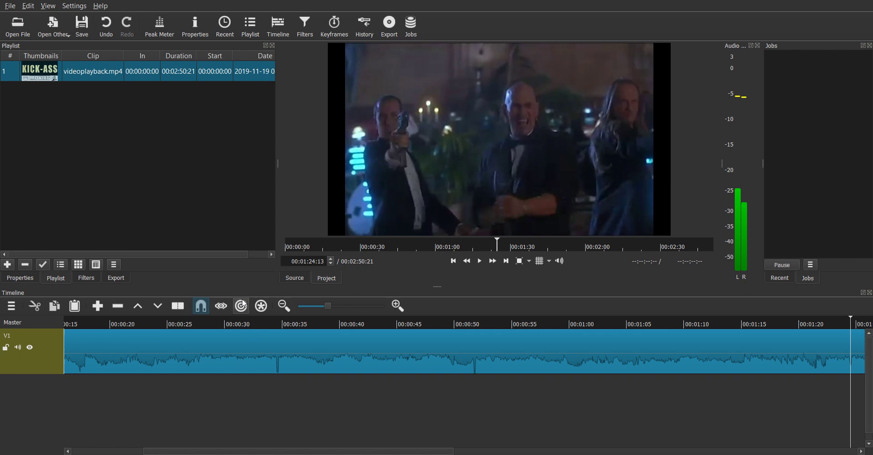
Show the timeline clip's properties, then detach its audio onto a new A1 track.
{"action": "right_click", "coordinate": [272, 346]}
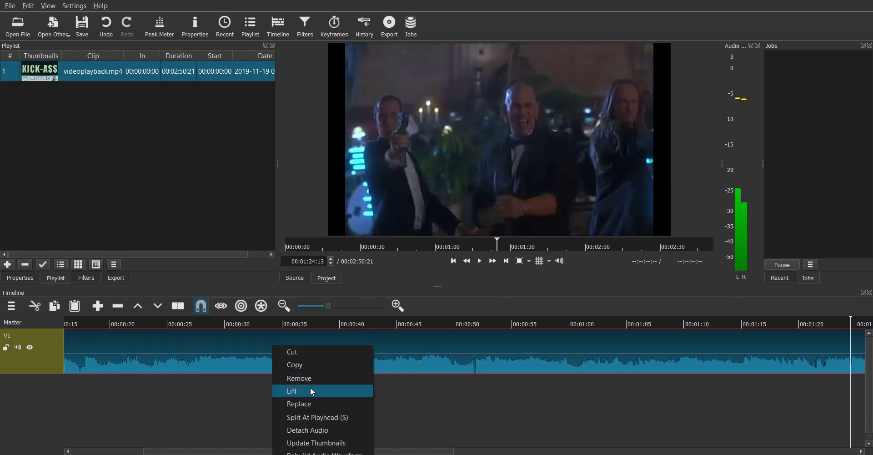
{"action": "left_click", "coordinate": [319, 454]}
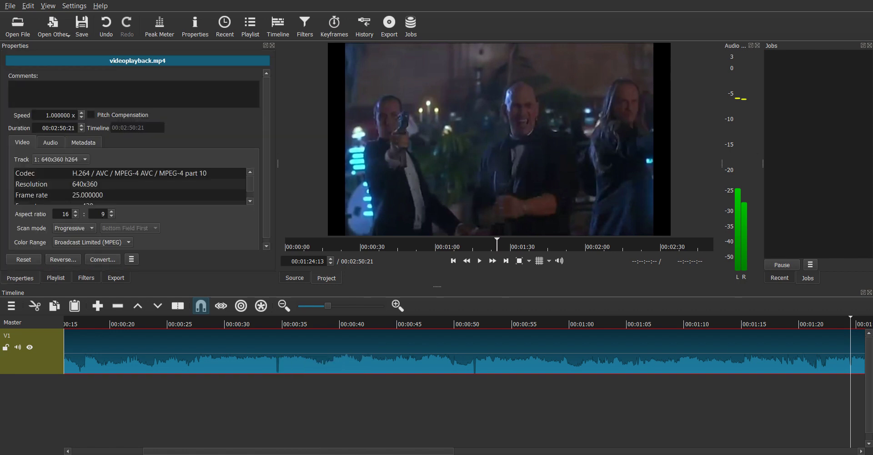
{"action": "right_click", "coordinate": [303, 351]}
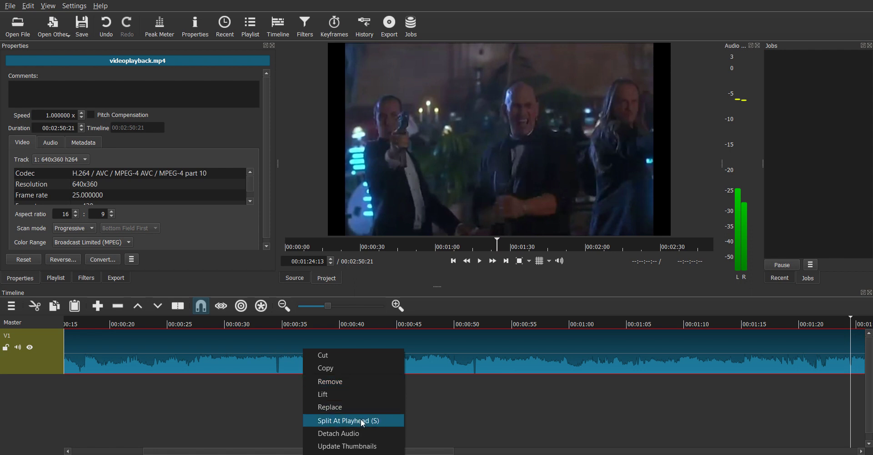
{"action": "left_click", "coordinate": [359, 432]}
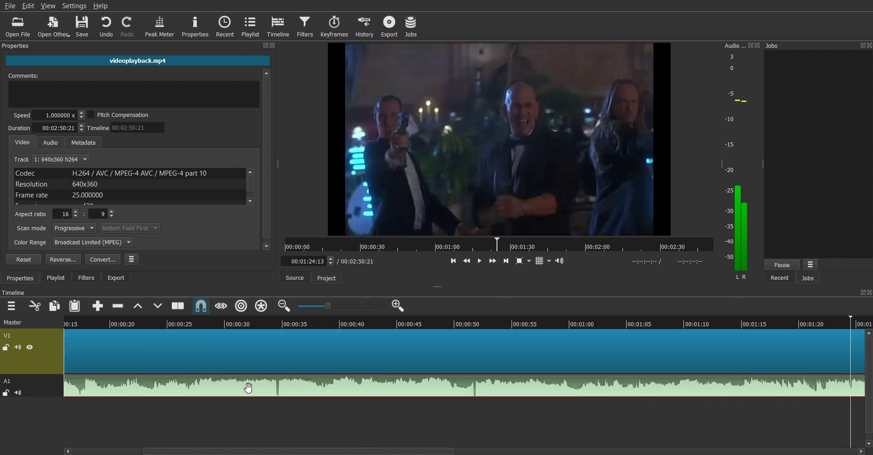
Set the detached A1 audio clip's speed to 0.99997.
{"action": "left_click", "coordinate": [180, 400]}
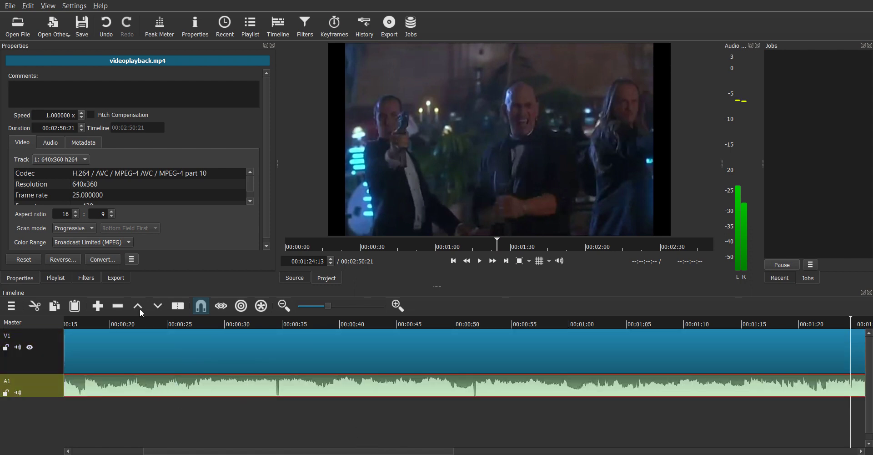
{"action": "double_click", "coordinate": [61, 116]}
{"action": "type", "text": "0"}
{"action": "type", "text": "99"}
{"action": "key", "text": "BackSpace"}
{"action": "key", "text": "BackSpace"}
{"action": "key", "text": "BackSpace"}
{"action": "type", "text": "99999"}
{"action": "key", "text": "BackSpace"}
{"action": "type", "text": "7"}
{"action": "key", "text": "Return"}
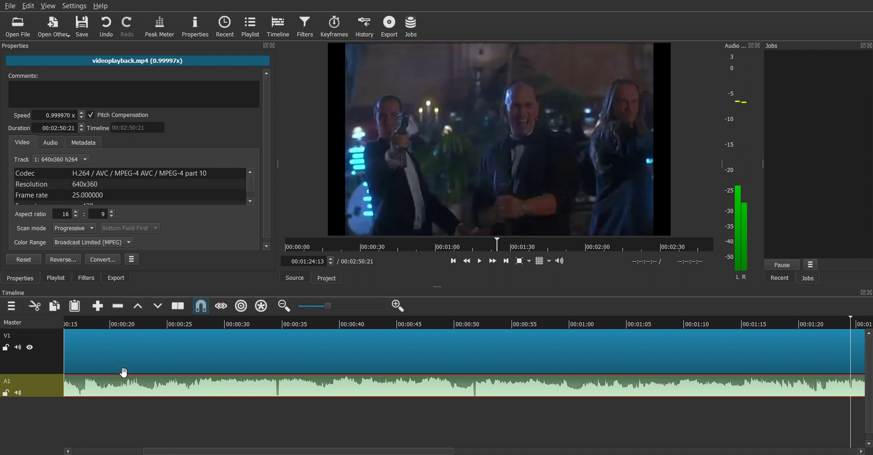
Compare the speed settings of the V1 video clip and the A1 audio clip.
{"action": "left_click", "coordinate": [151, 361]}
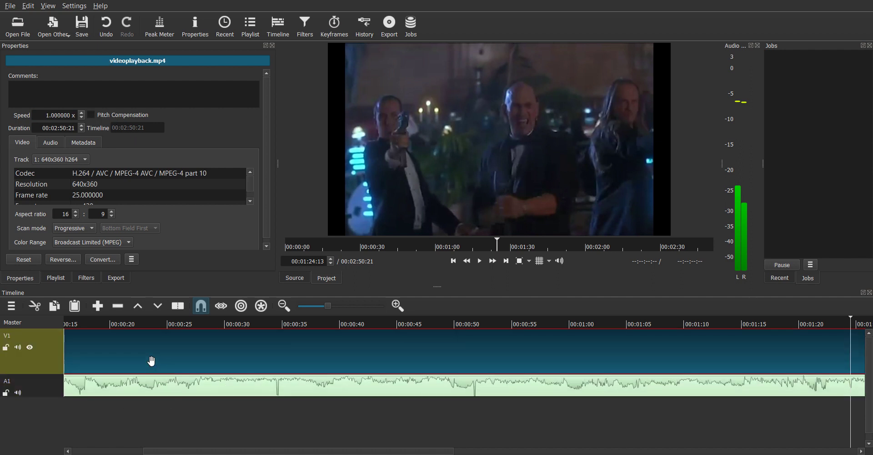
{"action": "left_click", "coordinate": [147, 391]}
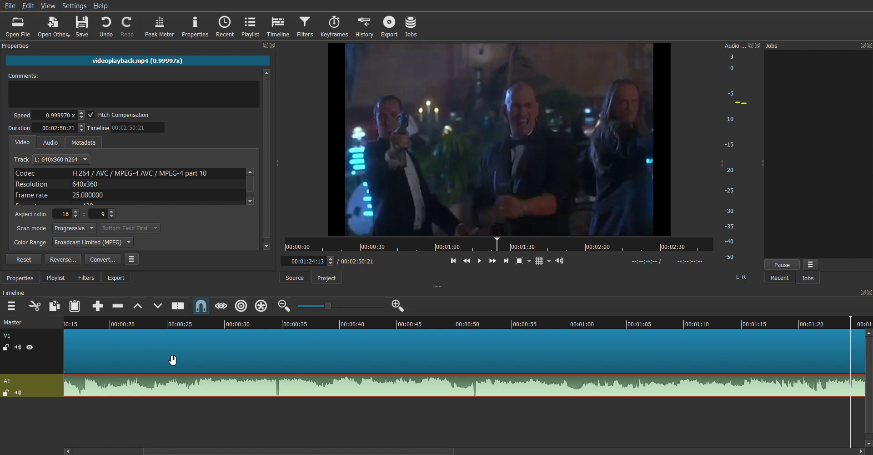
{"action": "key", "text": "Up"}
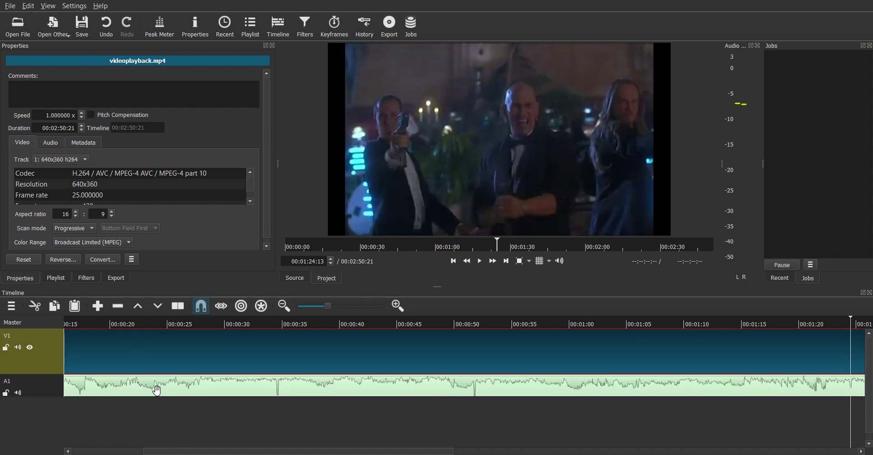
{"action": "key", "text": "Down"}
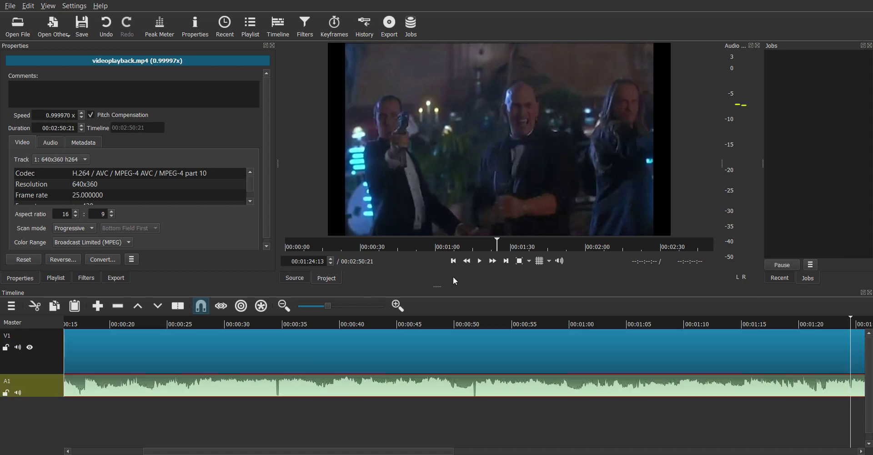
Play and pause the edit, check it near 1:38, 1:19 and 1:03, then open Export.
{"action": "left_click", "coordinate": [483, 261]}
{"action": "left_click", "coordinate": [481, 261]}
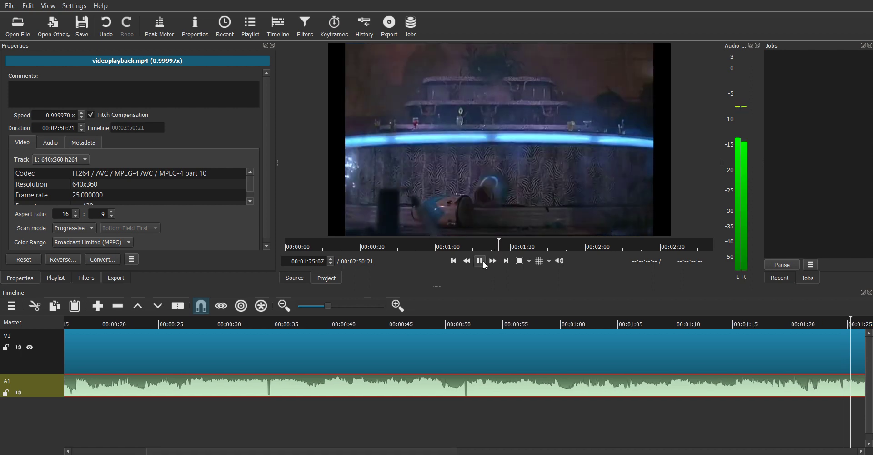
{"action": "left_click", "coordinate": [532, 246]}
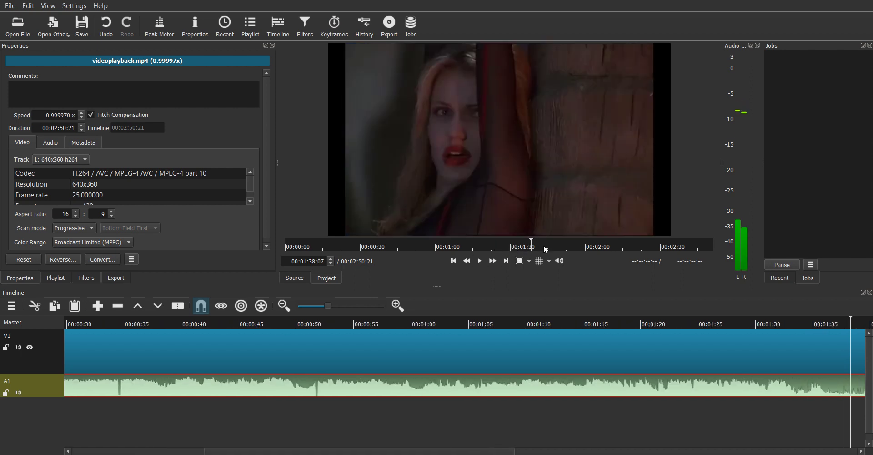
{"action": "left_click", "coordinate": [485, 246]}
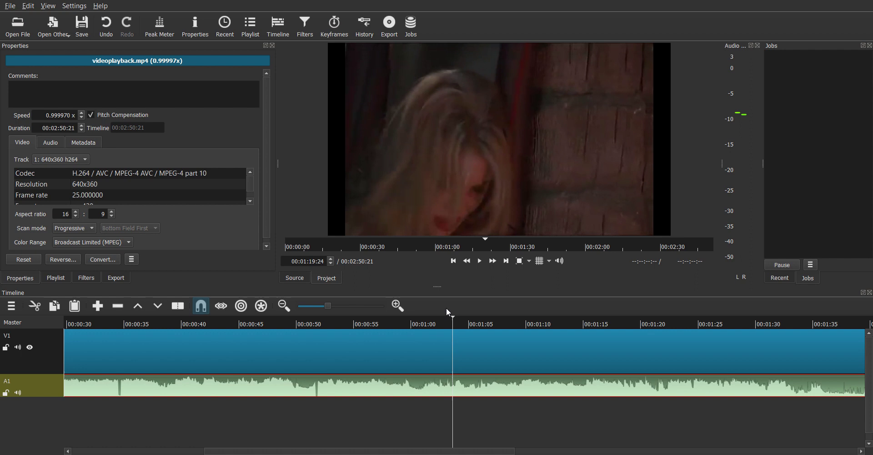
{"action": "left_click", "coordinate": [408, 348]}
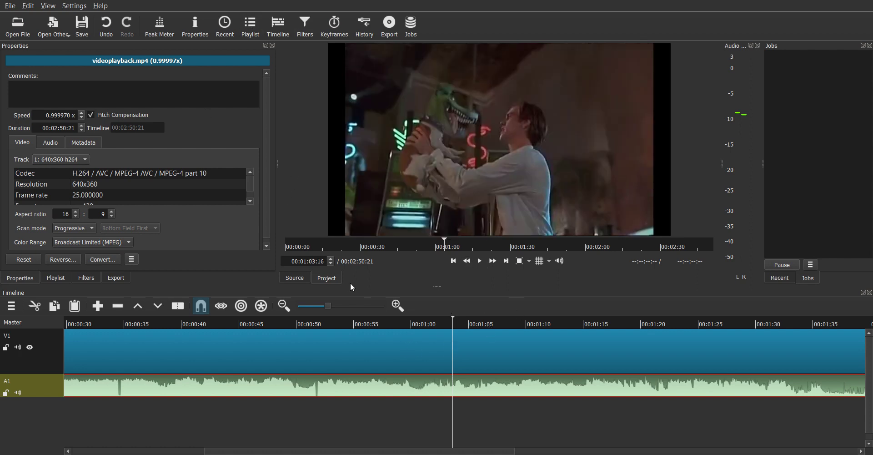
{"action": "left_click", "coordinate": [389, 32]}
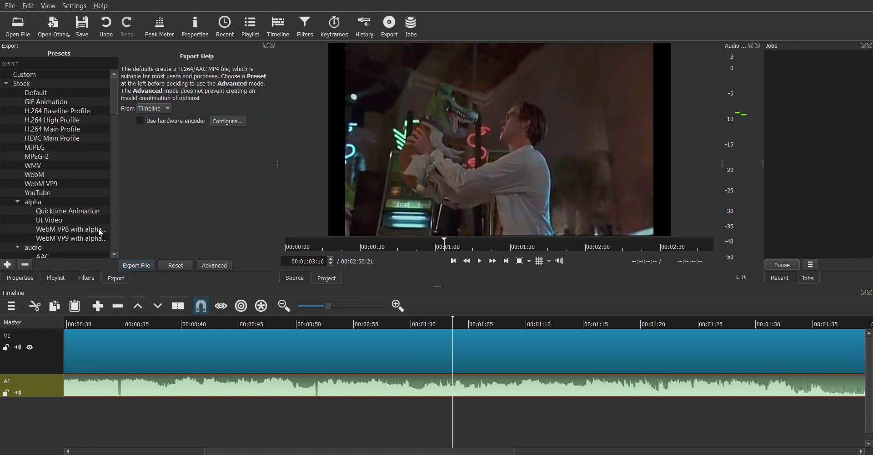
Select the YouTube export preset, starting and cancelling a file export.
{"action": "scroll", "coordinate": [33, 171], "scroll_direction": "down", "scroll_amount": 1}
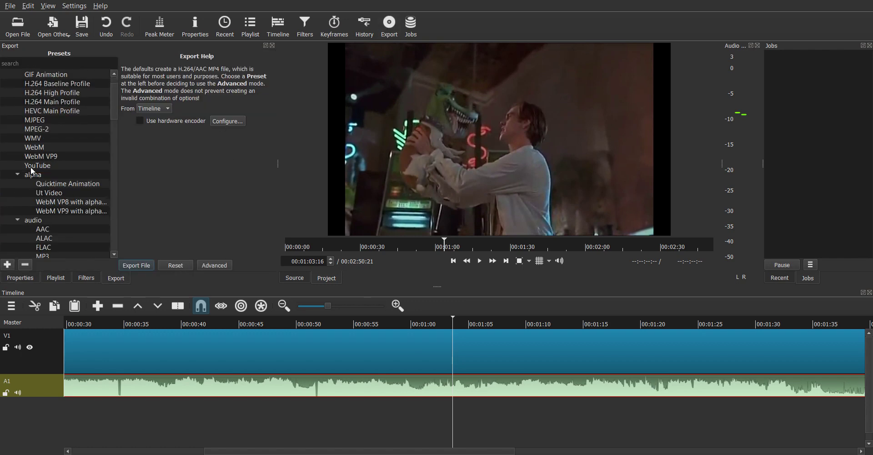
{"action": "left_click", "coordinate": [39, 166]}
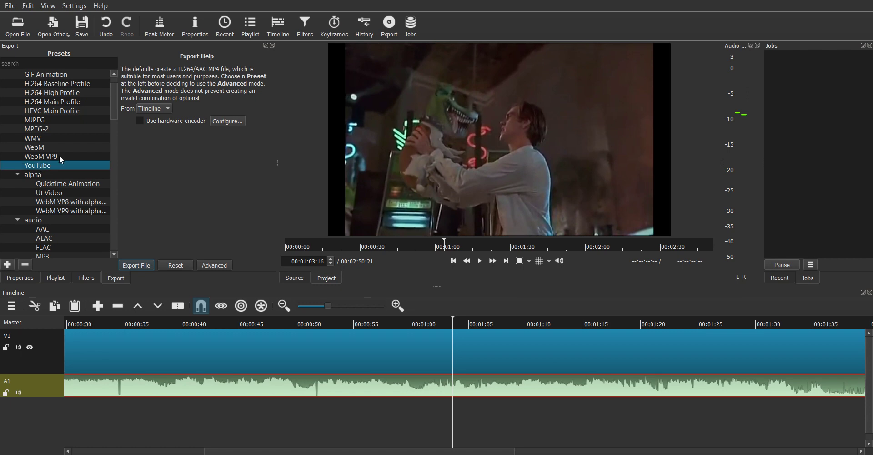
{"action": "left_click", "coordinate": [136, 266]}
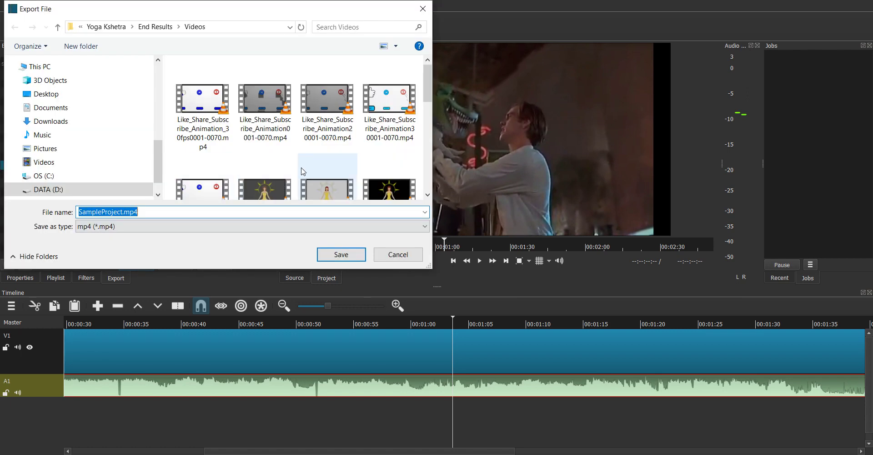
{"action": "left_click", "coordinate": [427, 9]}
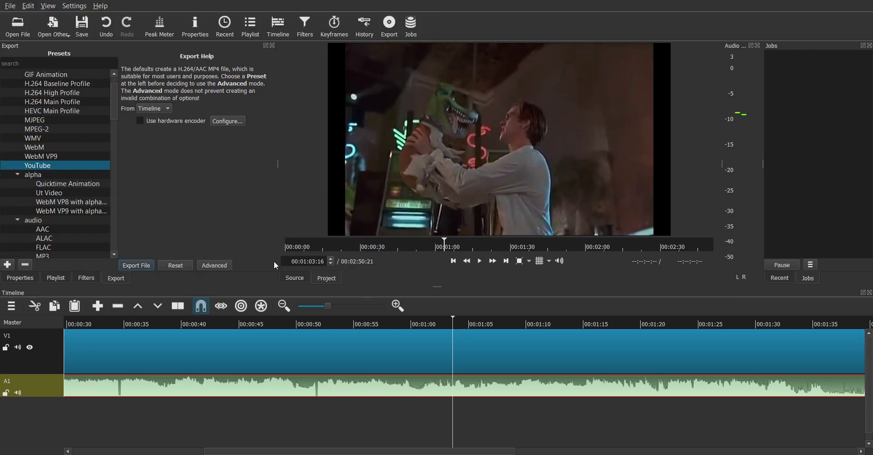
Review the preset's advanced Video, Codec, Audio and Other settings.
{"action": "left_click", "coordinate": [220, 266]}
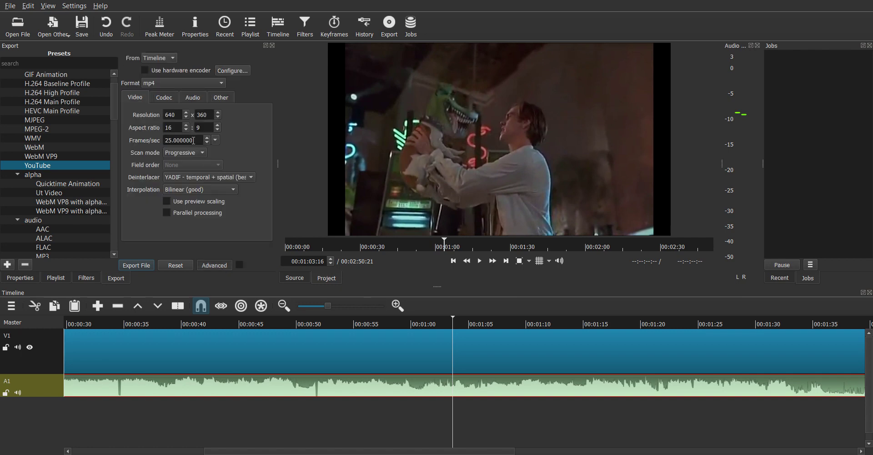
{"action": "left_click", "coordinate": [164, 97]}
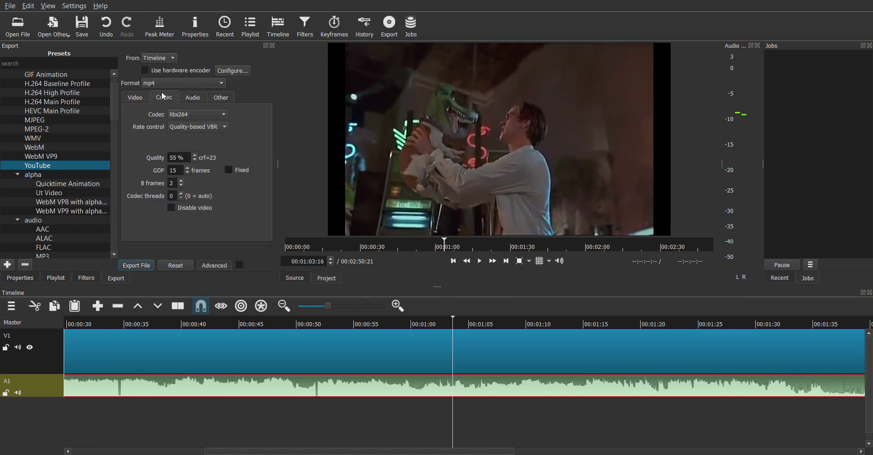
{"action": "left_click", "coordinate": [191, 99]}
{"action": "left_click", "coordinate": [220, 96]}
{"action": "left_click", "coordinate": [145, 97]}
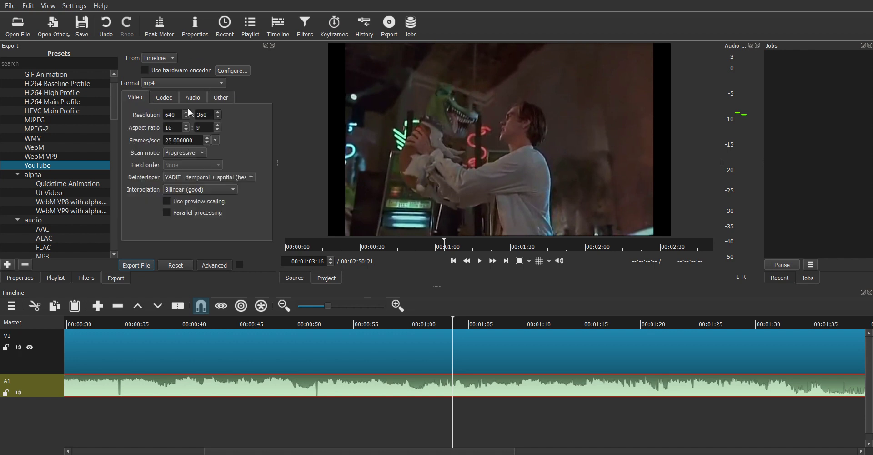